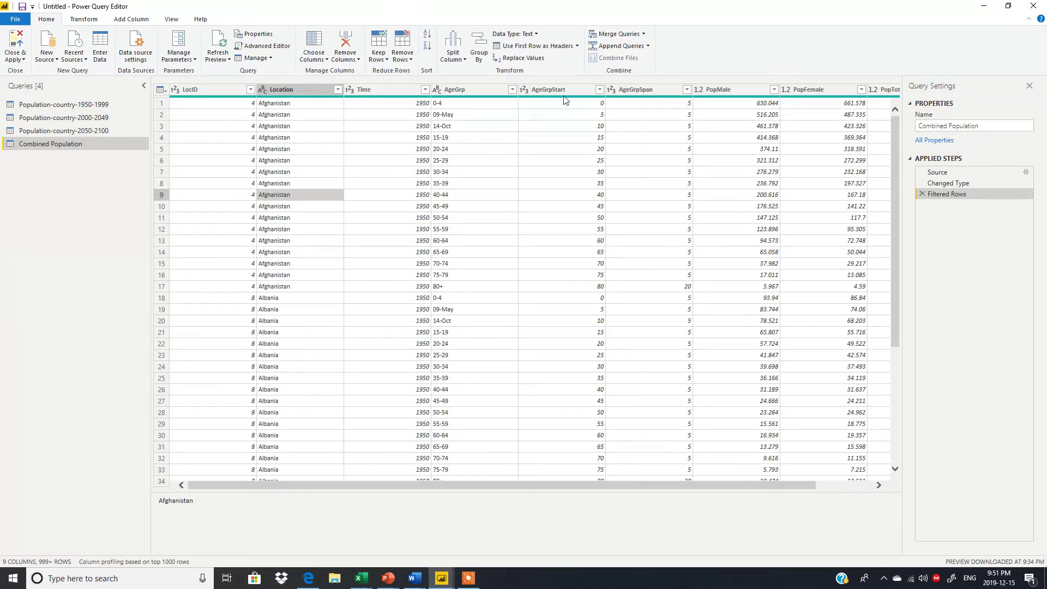
Try removing the AgeGrpStart column from the Combined Population query, and delete the applied step this adds.
{"action": "mouse_move", "coordinate": [565, 100]}
{"action": "left_click", "coordinate": [572, 93]}
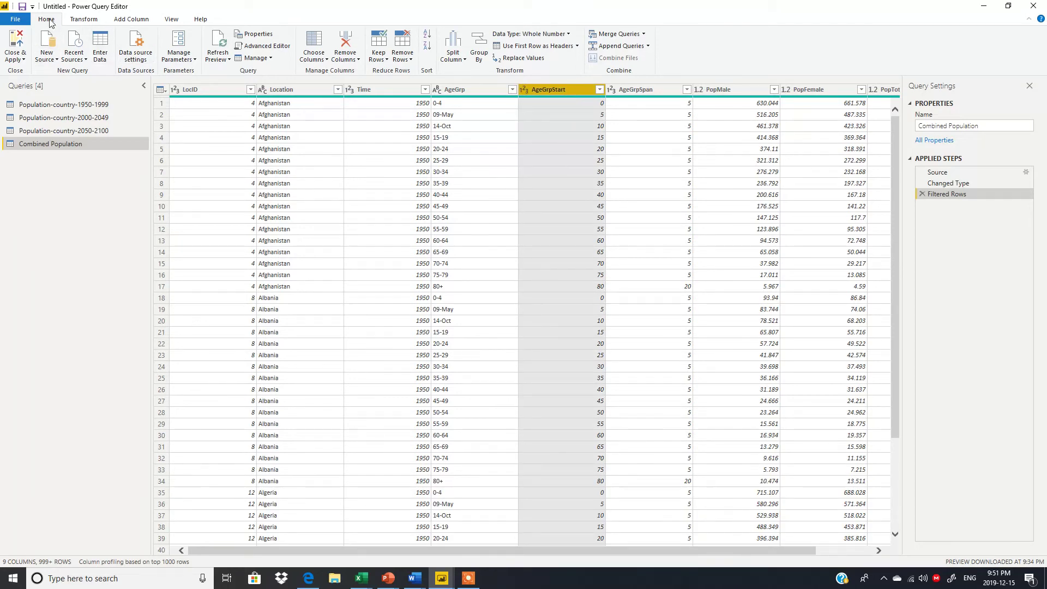
{"action": "left_click", "coordinate": [358, 61]}
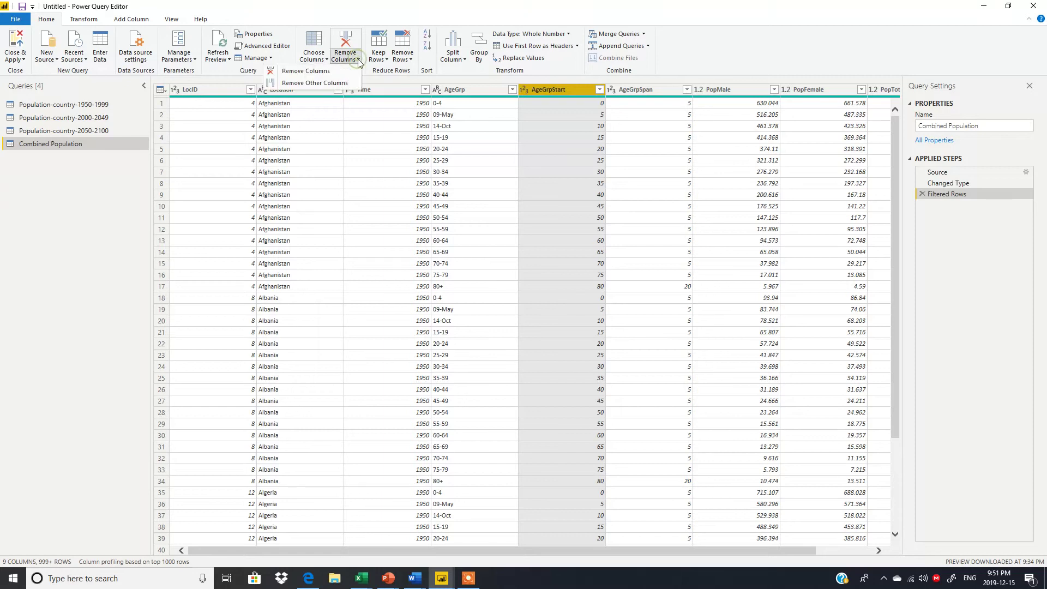
{"action": "left_click", "coordinate": [325, 72]}
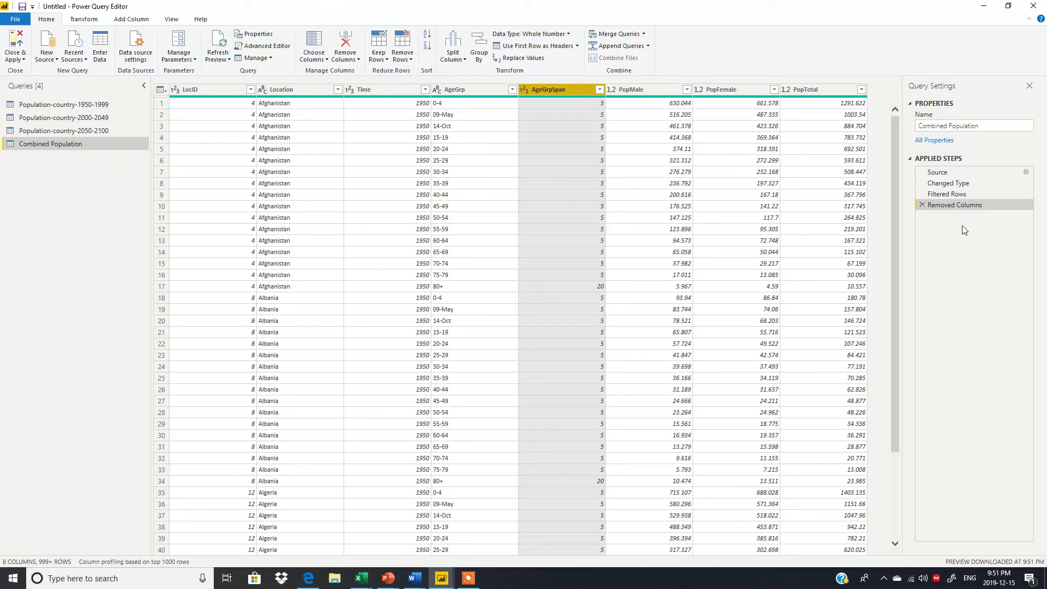
{"action": "left_click", "coordinate": [921, 204]}
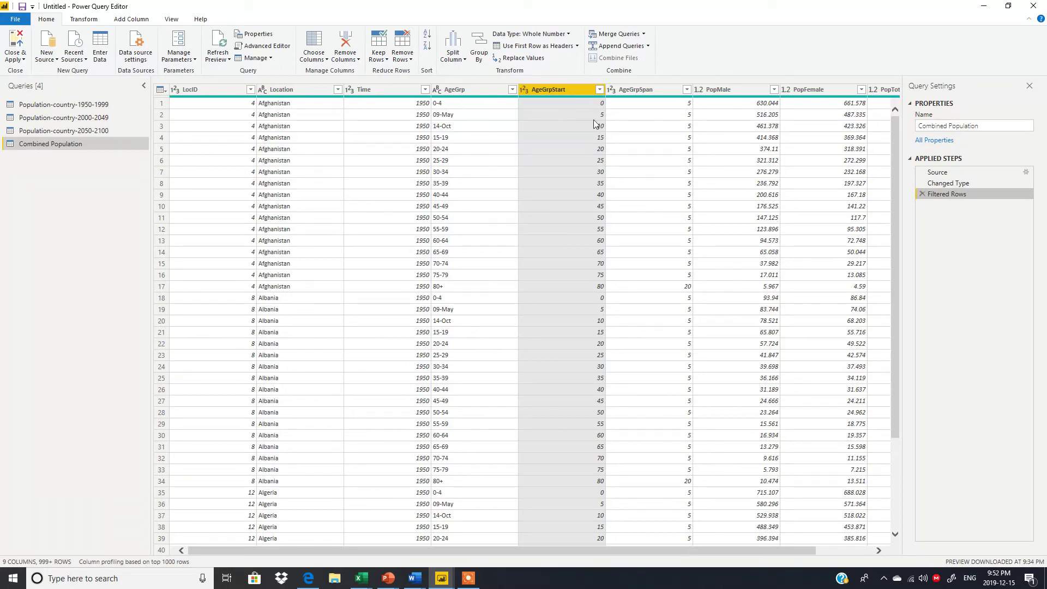
Try removing every column except AgeGrpStart, and delete the applied step this adds.
{"action": "left_click", "coordinate": [358, 61]}
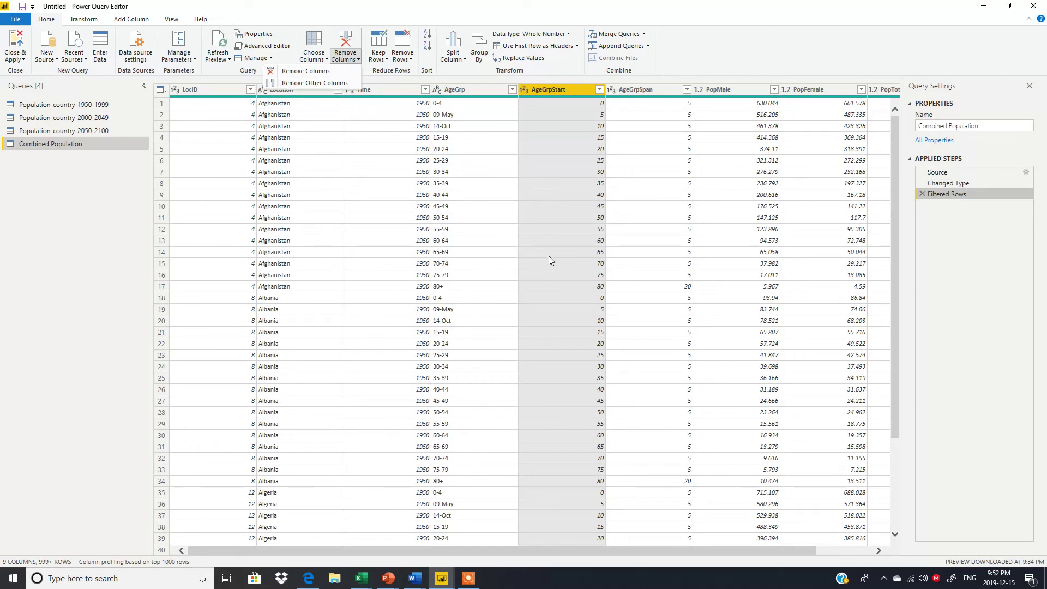
{"action": "left_click", "coordinate": [328, 84]}
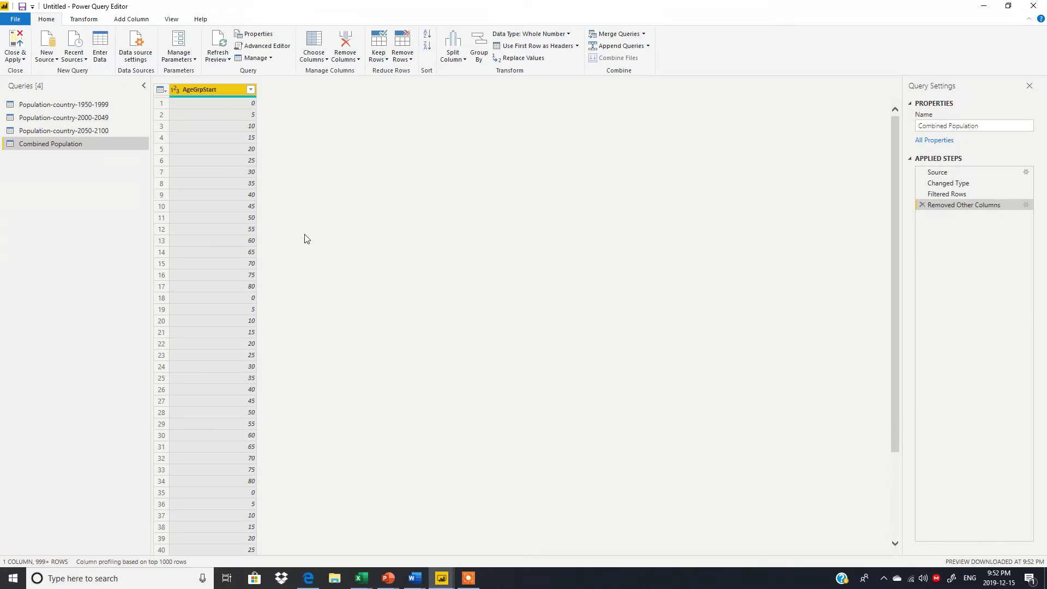
{"action": "left_click", "coordinate": [920, 204]}
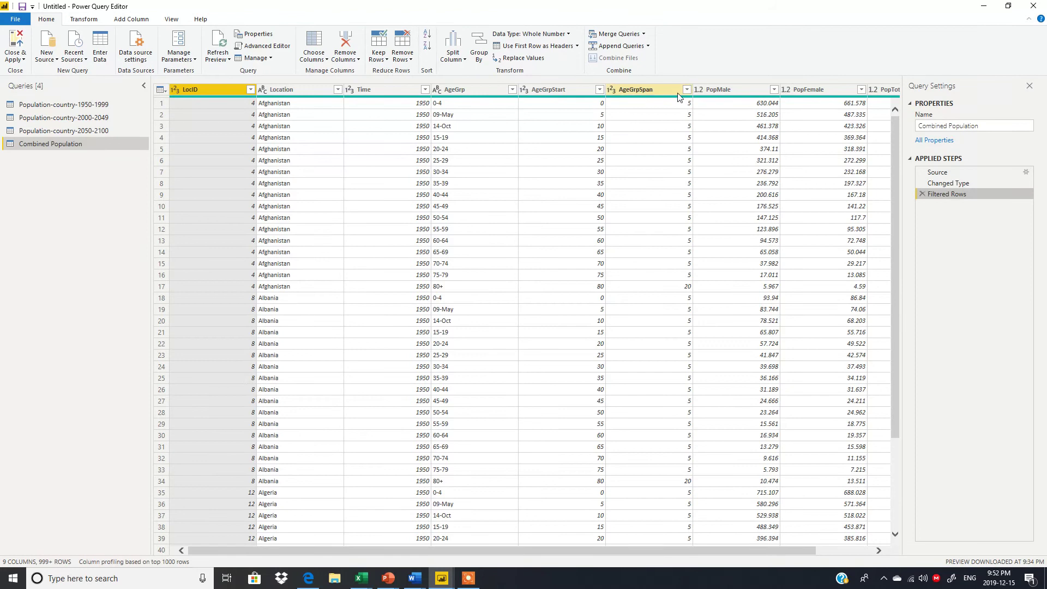
{"action": "left_click", "coordinate": [571, 87]}
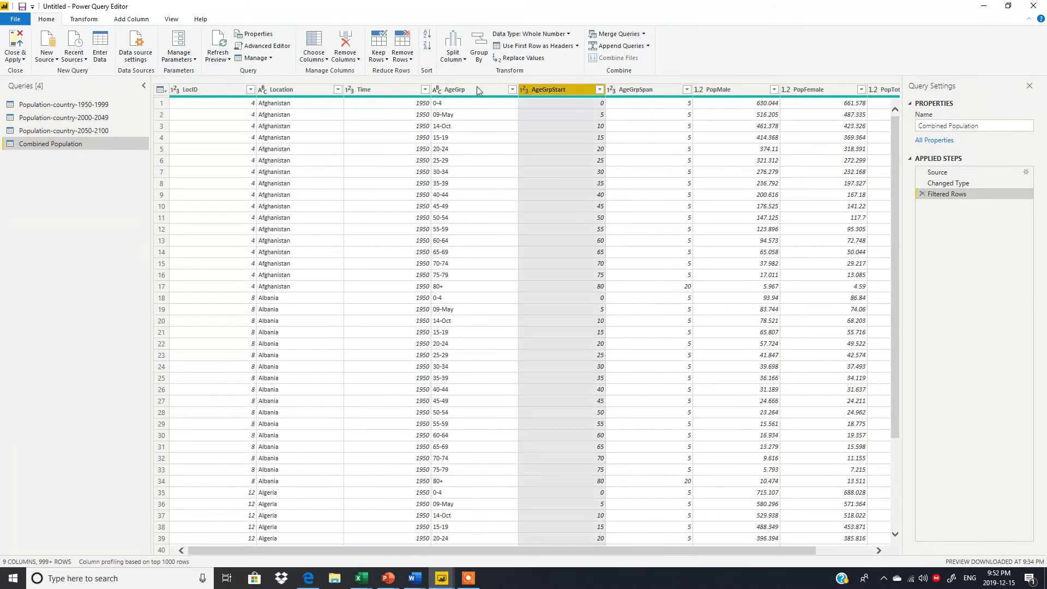
{"action": "left_click", "coordinate": [358, 59]}
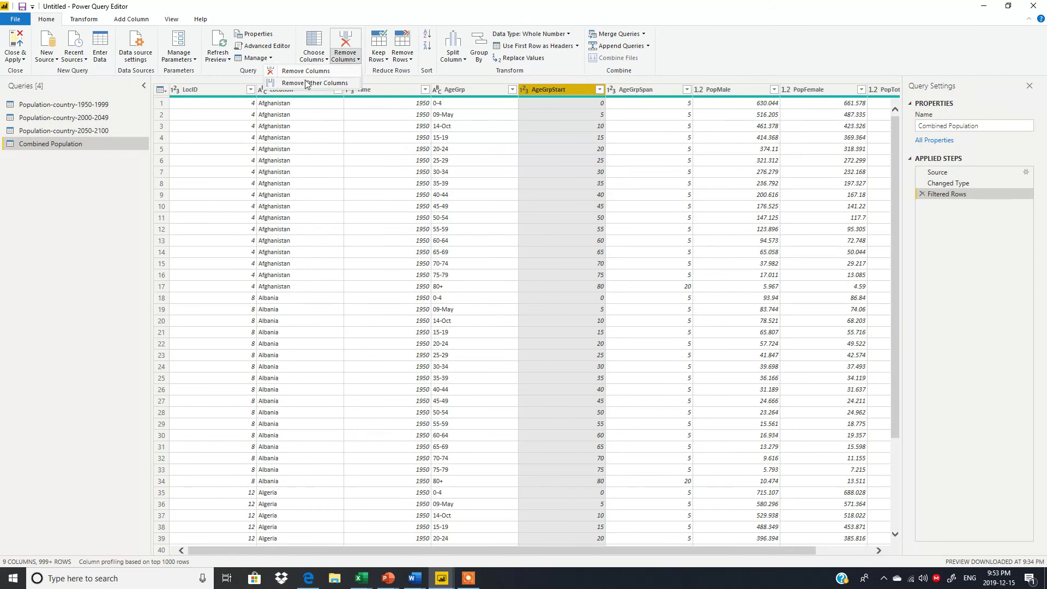
{"action": "left_click", "coordinate": [638, 140]}
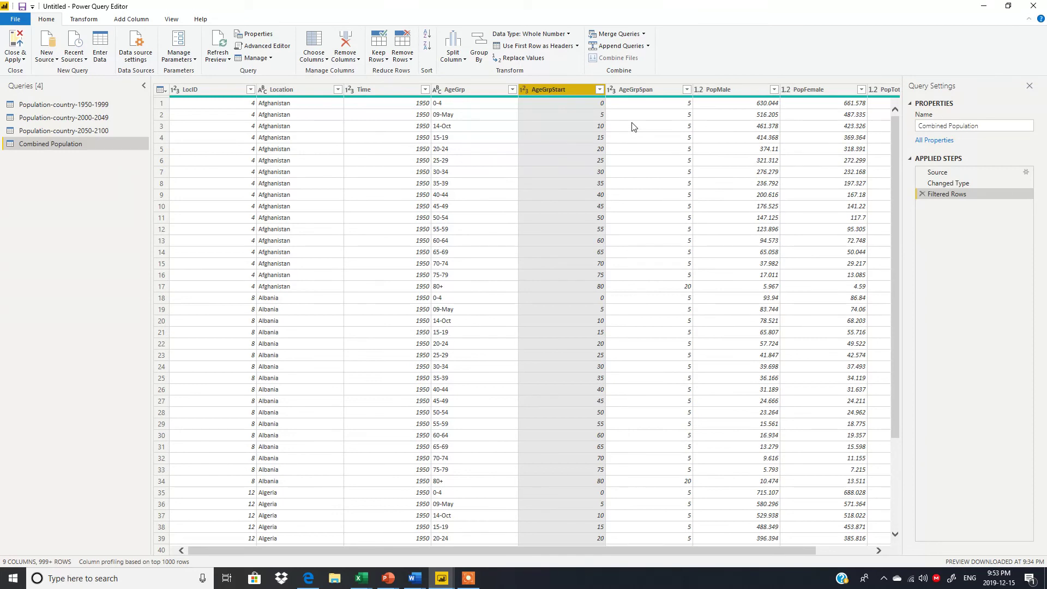
Jump to the AgeGrpSpan column with Go to Column.
{"action": "left_click", "coordinate": [327, 59]}
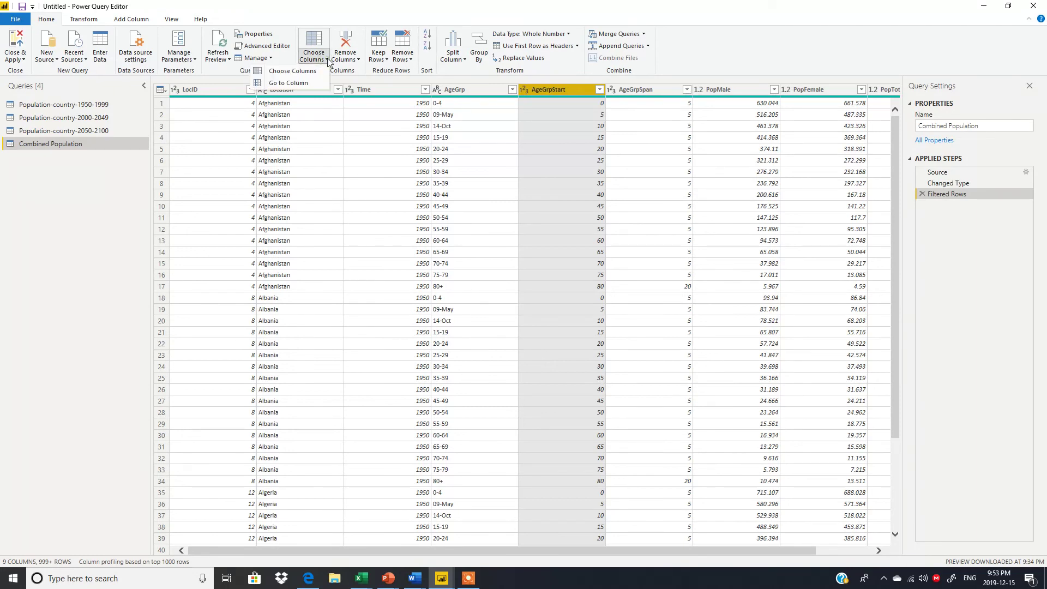
{"action": "left_click", "coordinate": [288, 82]}
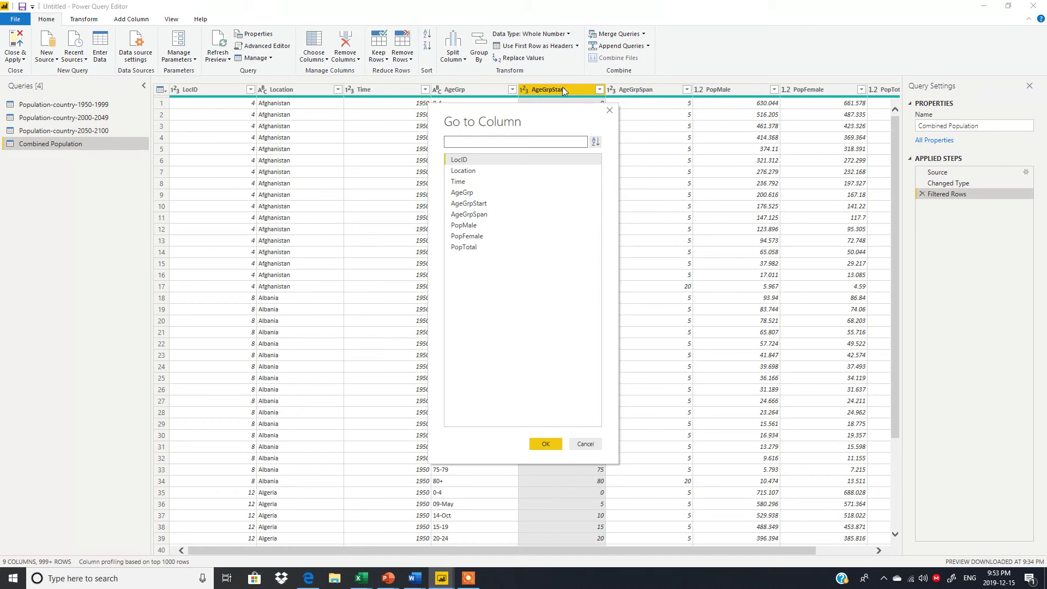
{"action": "left_click", "coordinate": [467, 216]}
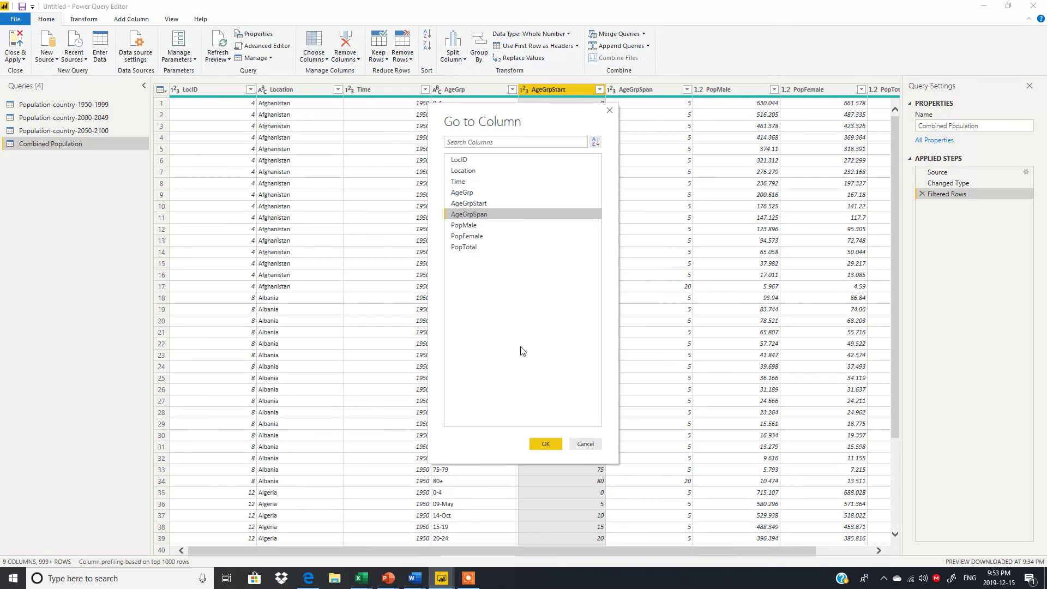
{"action": "left_click", "coordinate": [541, 442]}
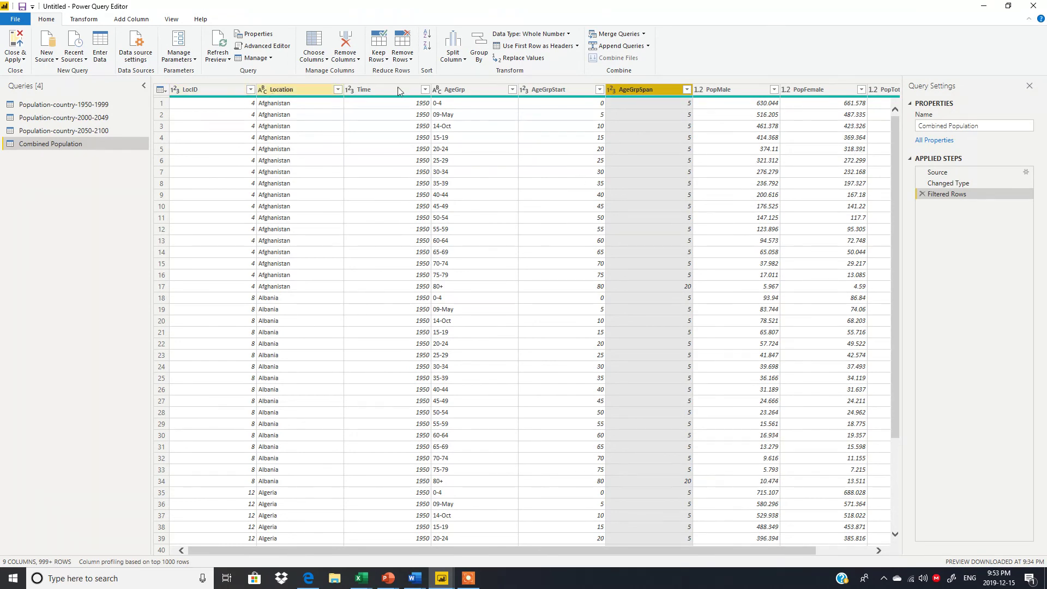
Use Choose Columns to keep every column except AgeGrpStart and AgeGrpSpan in the Combined Population query.
{"action": "left_click", "coordinate": [326, 59]}
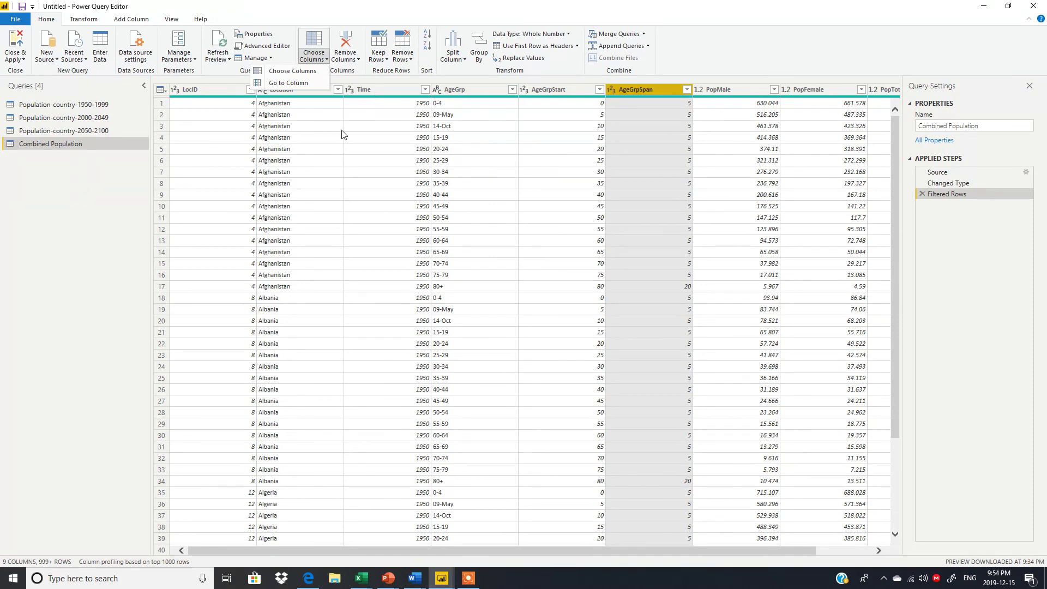
{"action": "left_click", "coordinate": [327, 60]}
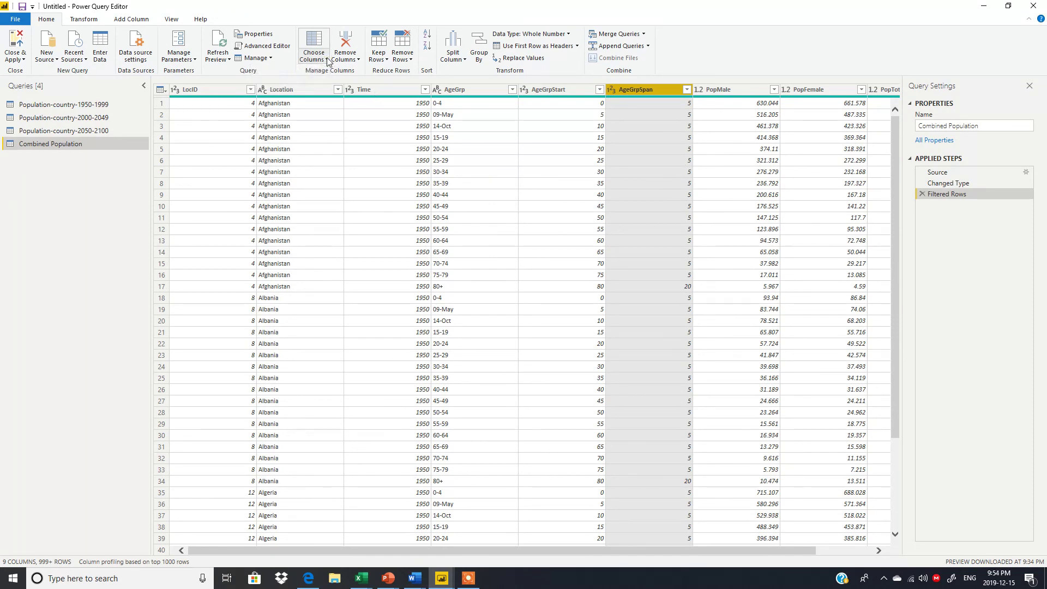
{"action": "left_click", "coordinate": [327, 60]}
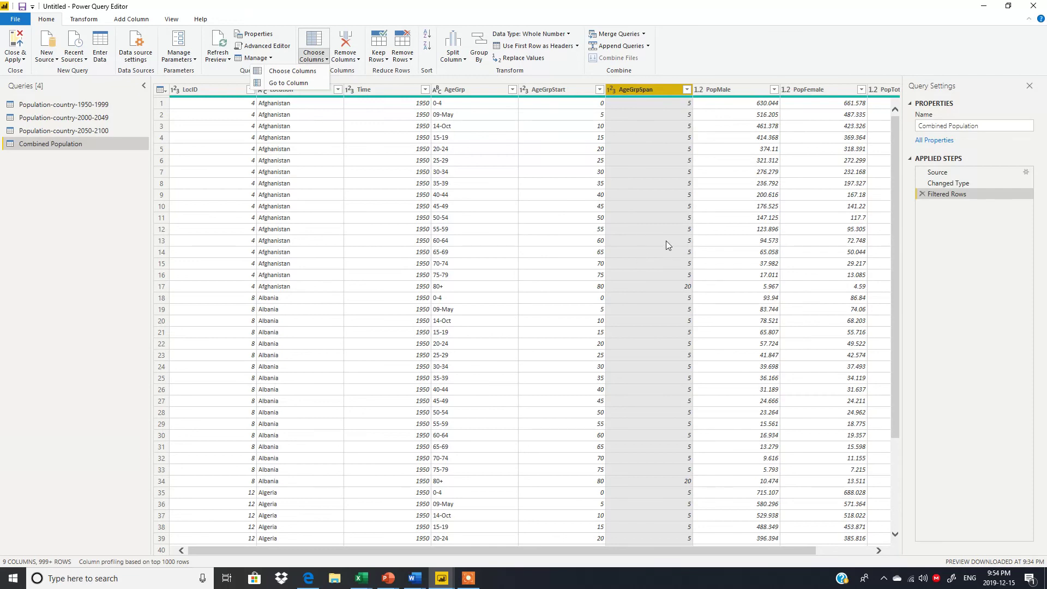
{"action": "left_click", "coordinate": [297, 74]}
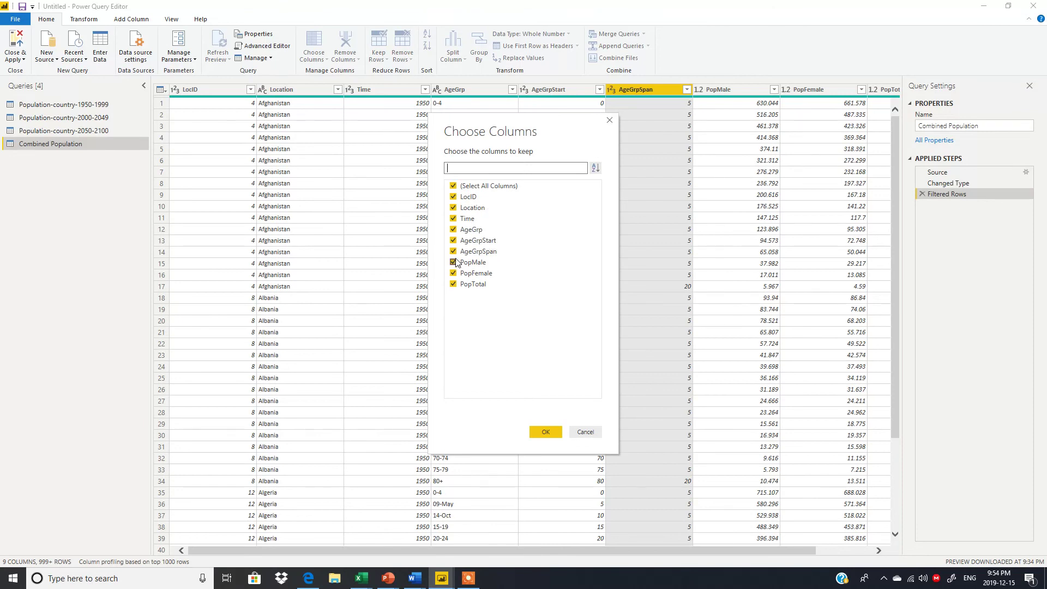
{"action": "left_click", "coordinate": [453, 251]}
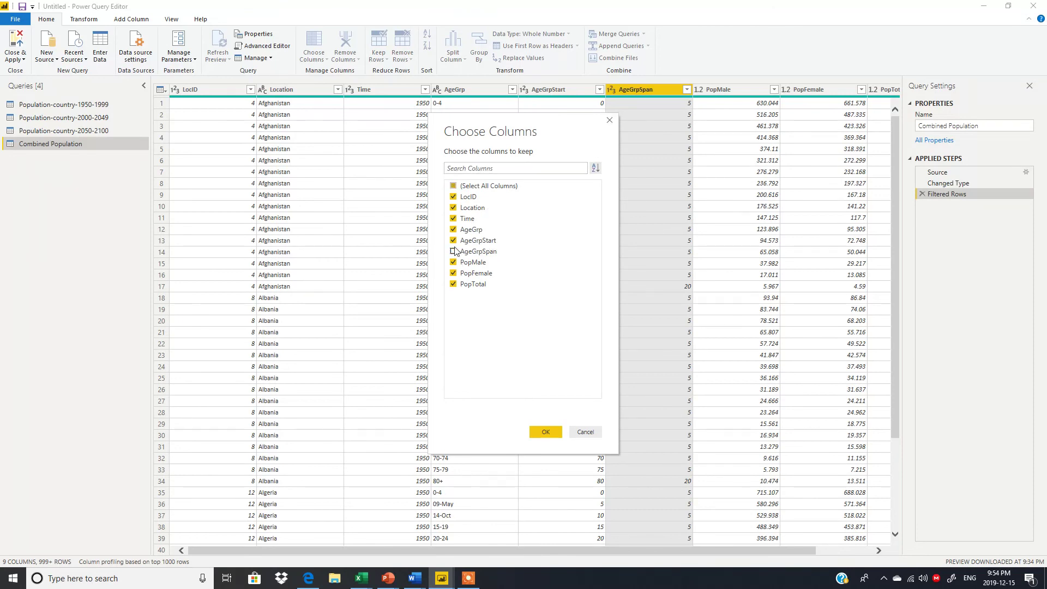
{"action": "left_click", "coordinate": [453, 241]}
{"action": "left_click", "coordinate": [541, 435]}
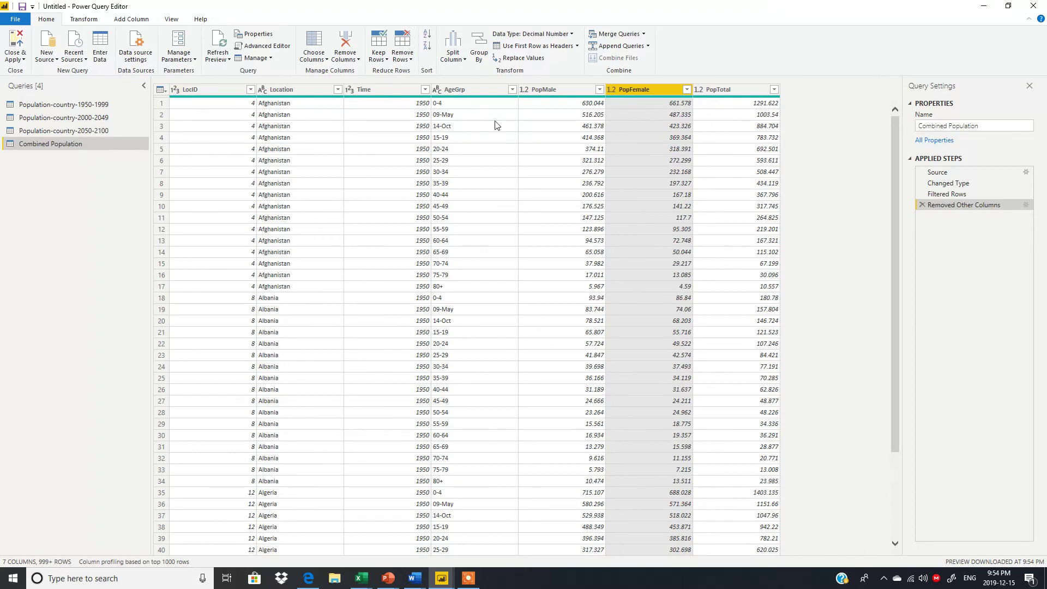
Rename the LocID column to Country ID and the Location column to Country.
{"action": "double_click", "coordinate": [215, 89]}
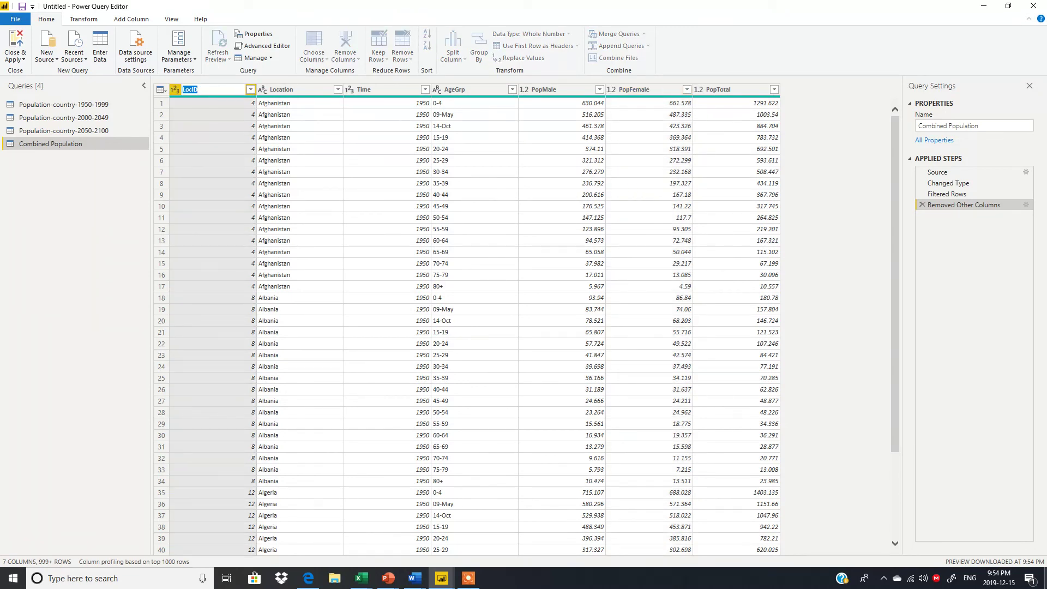
{"action": "type", "text": "Country"}
{"action": "key", "text": "Return"}
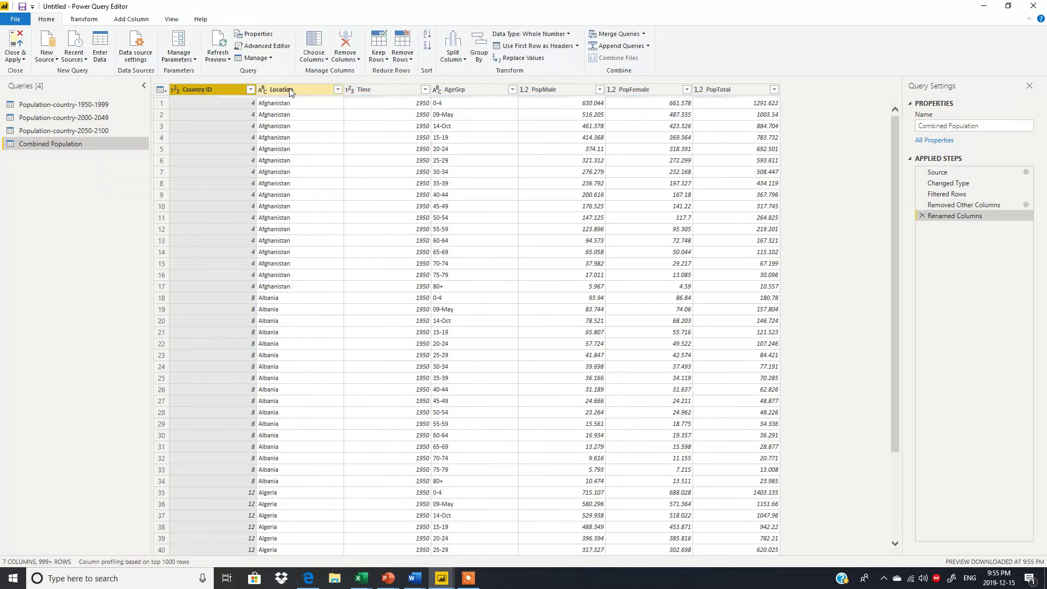
{"action": "right_click", "coordinate": [288, 93]}
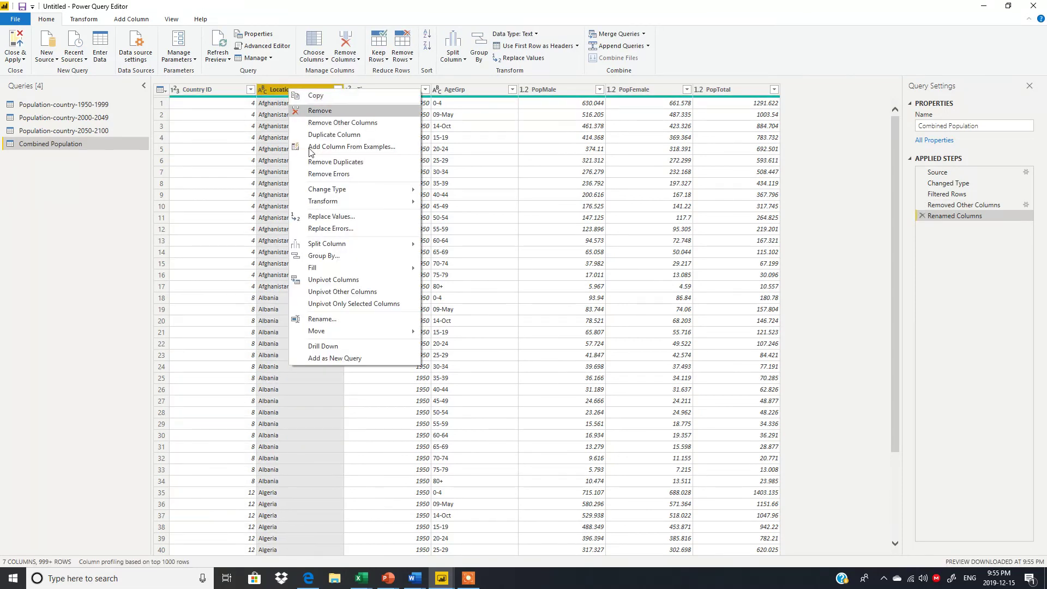
{"action": "left_click", "coordinate": [320, 317]}
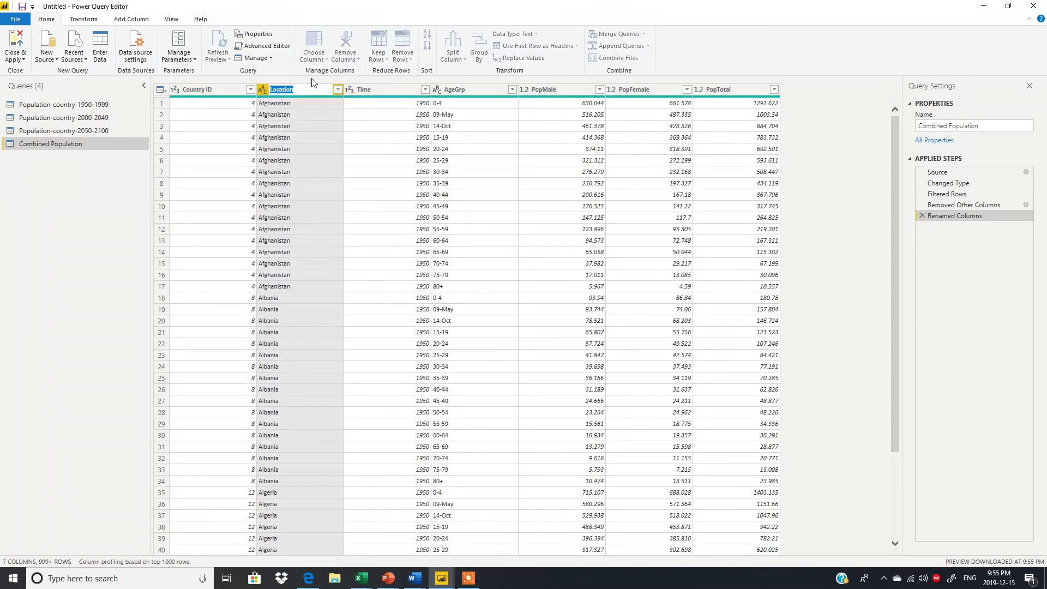
{"action": "type", "text": "Country"}
{"action": "key", "text": "Return"}
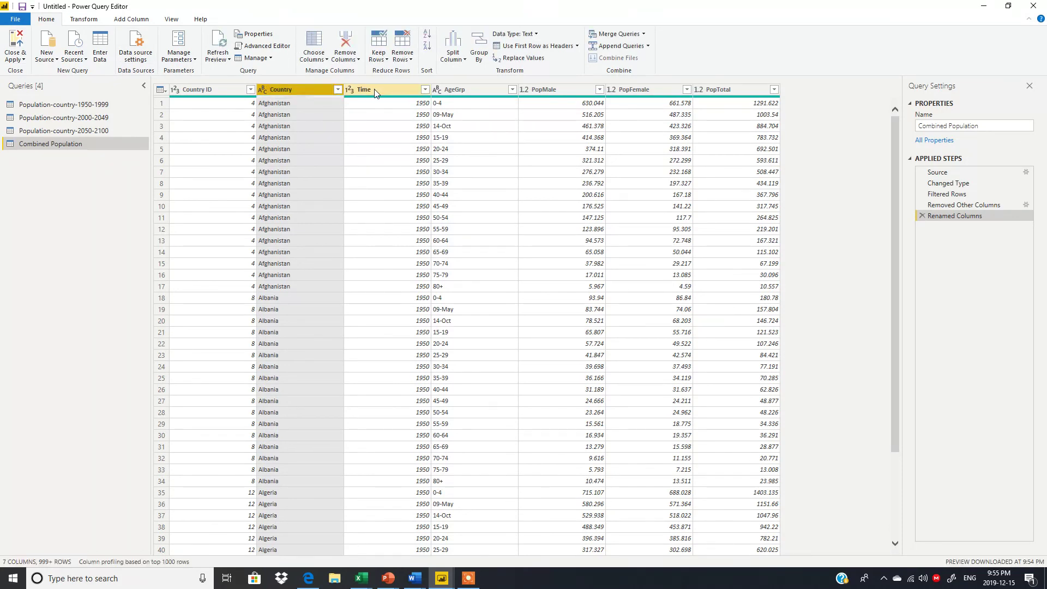
Rename the Time column to Year and the AgeGrp column to Age Group.
{"action": "left_click", "coordinate": [373, 90]}
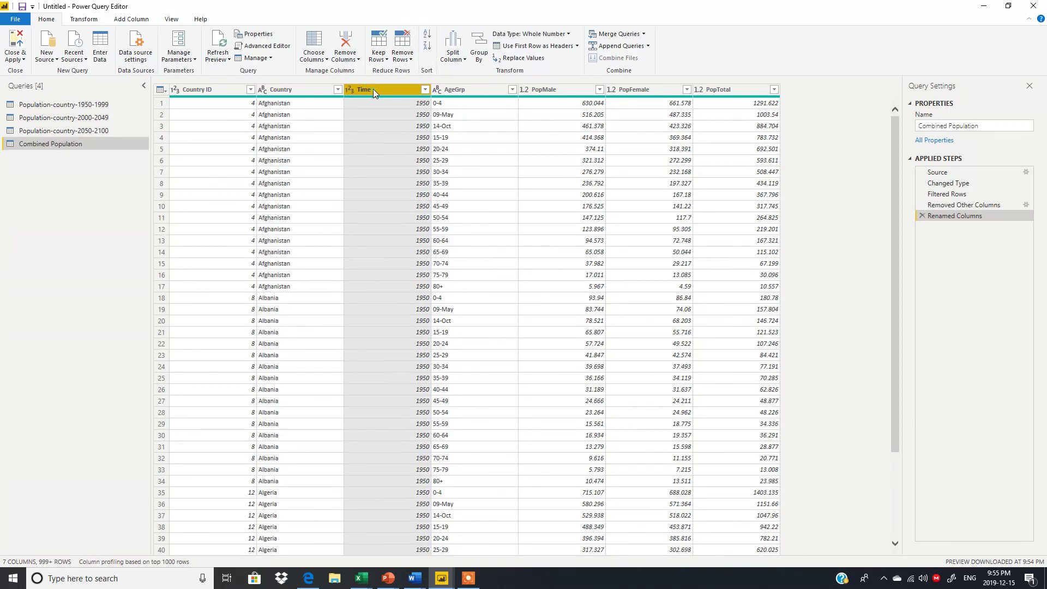
{"action": "double_click", "coordinate": [373, 89]}
{"action": "type", "text": "Year"}
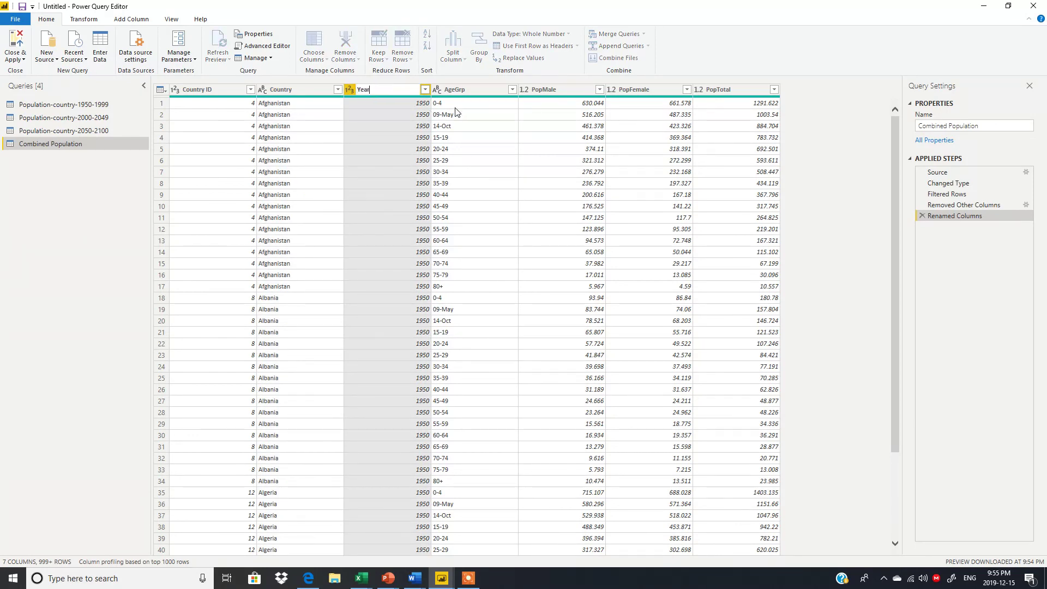
{"action": "key", "text": "Return"}
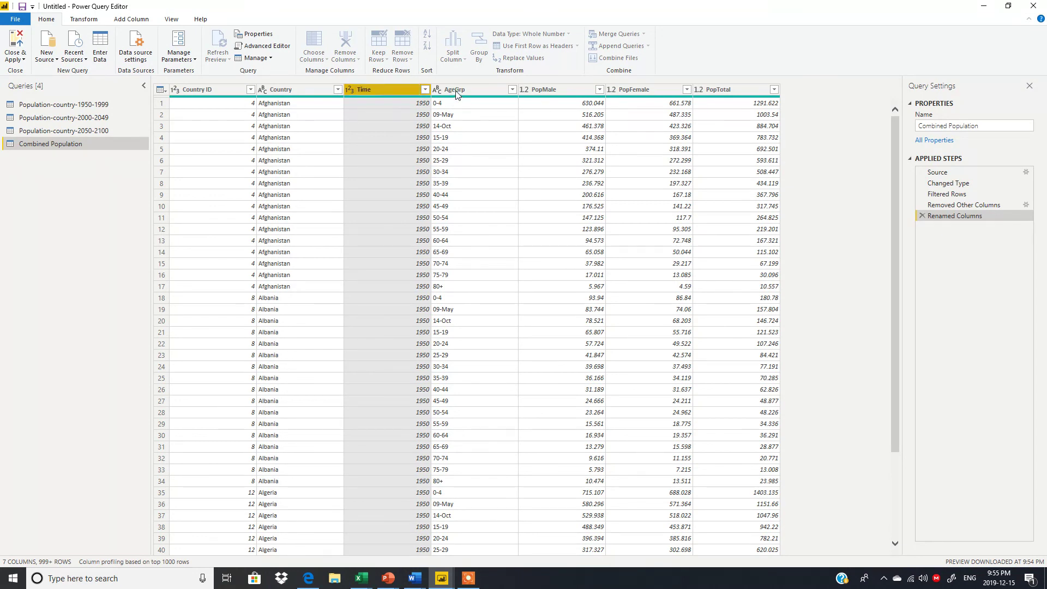
{"action": "double_click", "coordinate": [454, 92]}
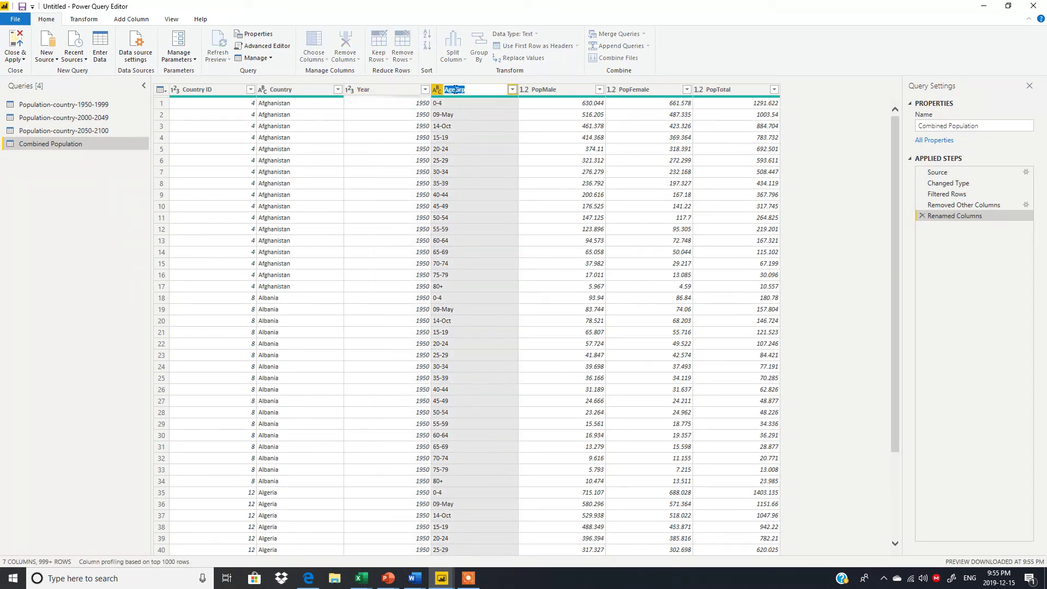
{"action": "left_click", "coordinate": [455, 90]}
Rename the PopMale column to Population Male.
{"action": "left_click", "coordinate": [543, 94]}
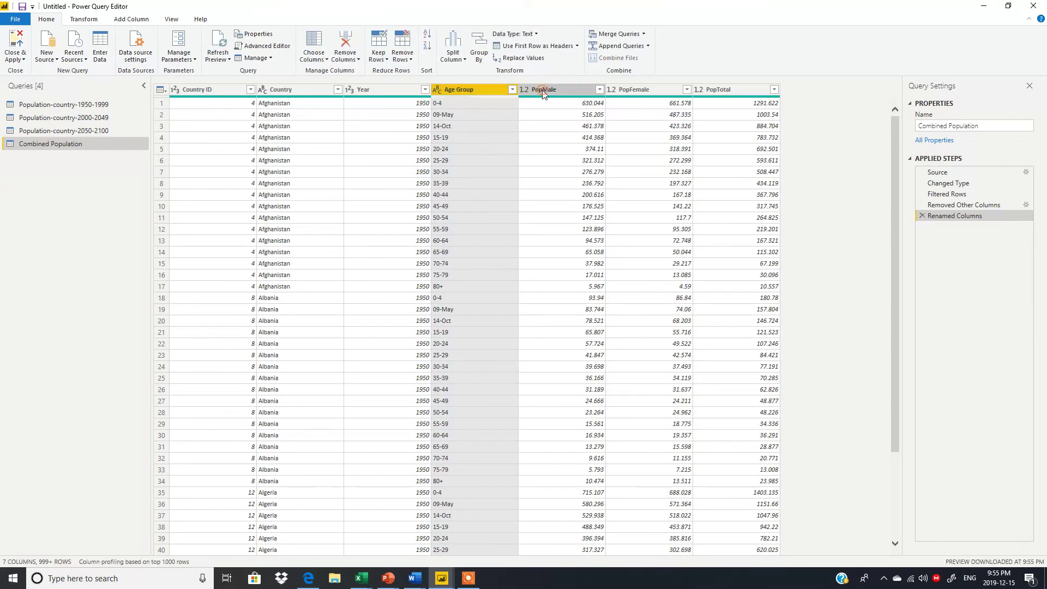
{"action": "right_click", "coordinate": [543, 93]}
{"action": "left_click", "coordinate": [572, 309]}
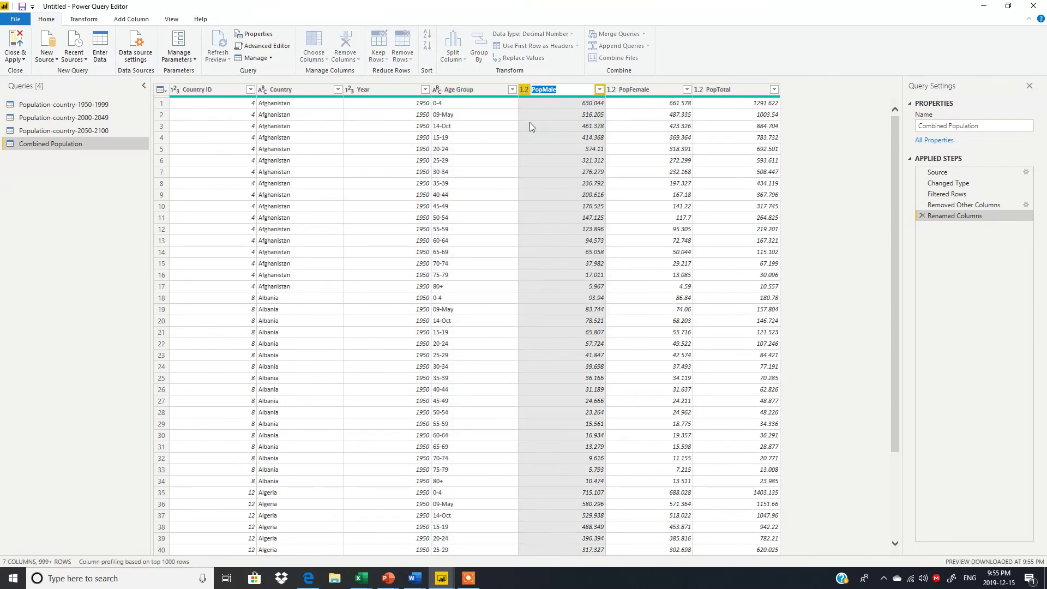
{"action": "left_click", "coordinate": [543, 91]}
{"action": "type", "text": "ulation"}
{"action": "key", "text": "Escape"}
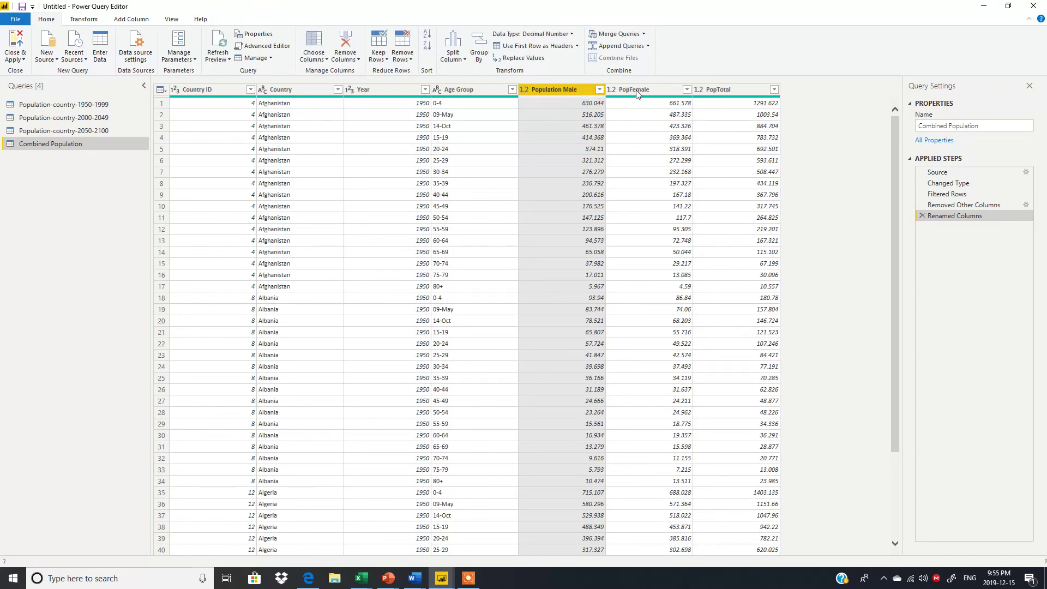
Rename the PopFemale column to Population Female.
{"action": "right_click", "coordinate": [636, 94]}
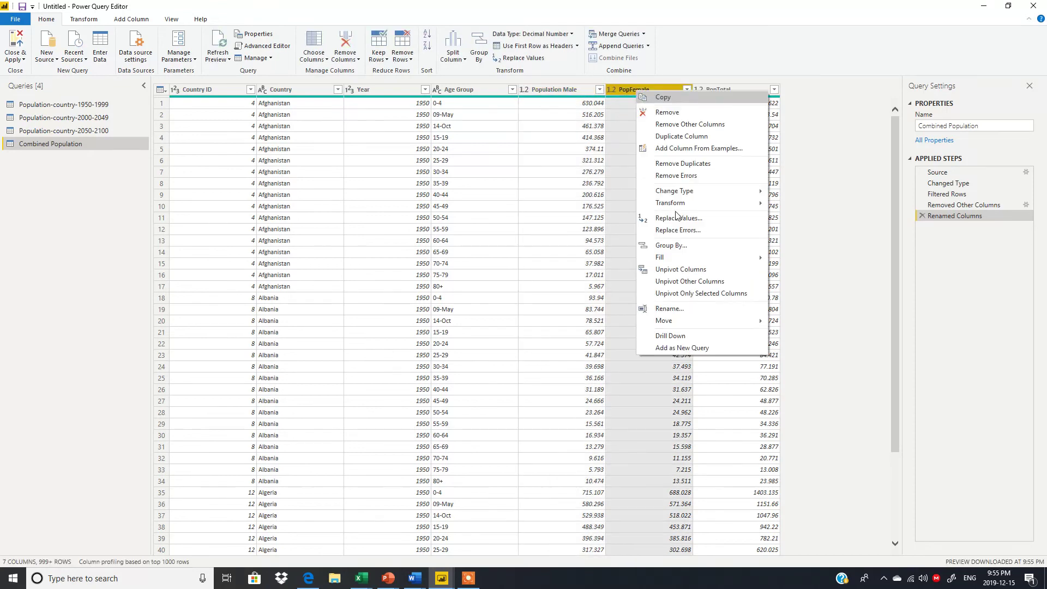
{"action": "left_click", "coordinate": [674, 309]}
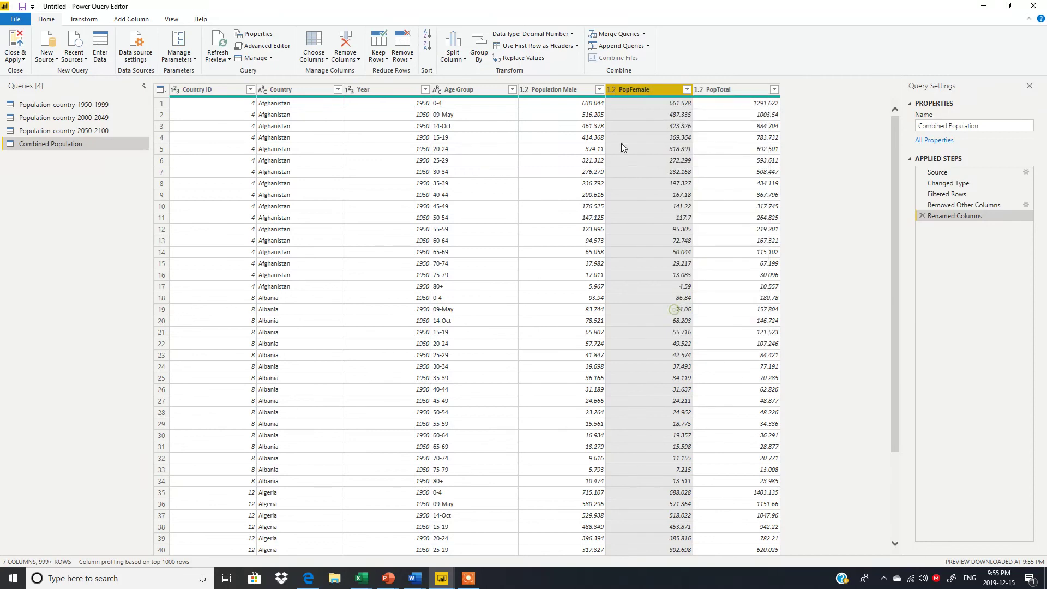
{"action": "left_click", "coordinate": [630, 88]}
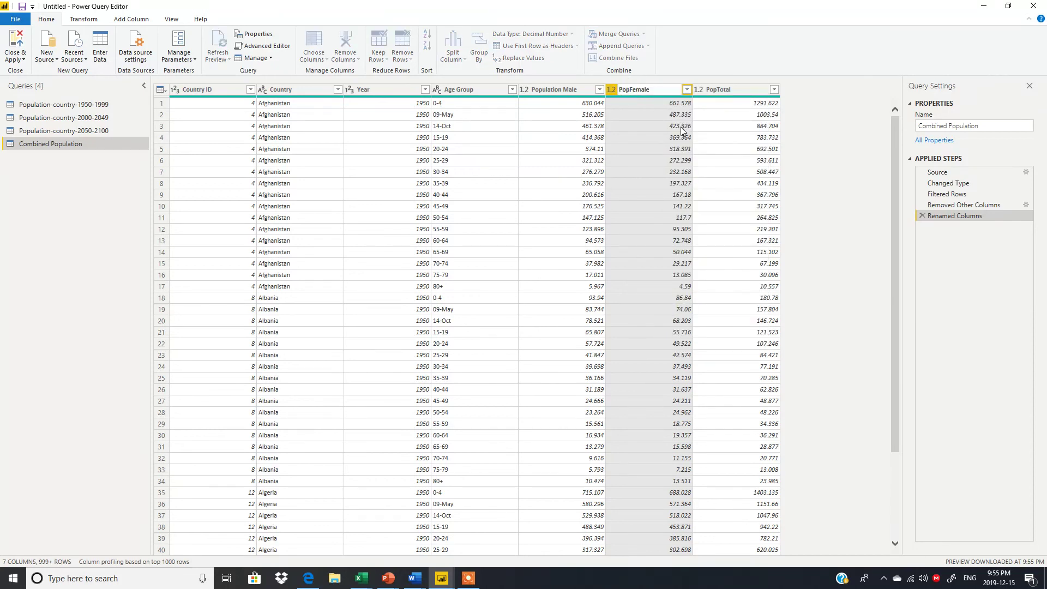
{"action": "type", "text": "ulation"}
{"action": "key", "text": "Return"}
{"action": "key", "text": "Escape"}
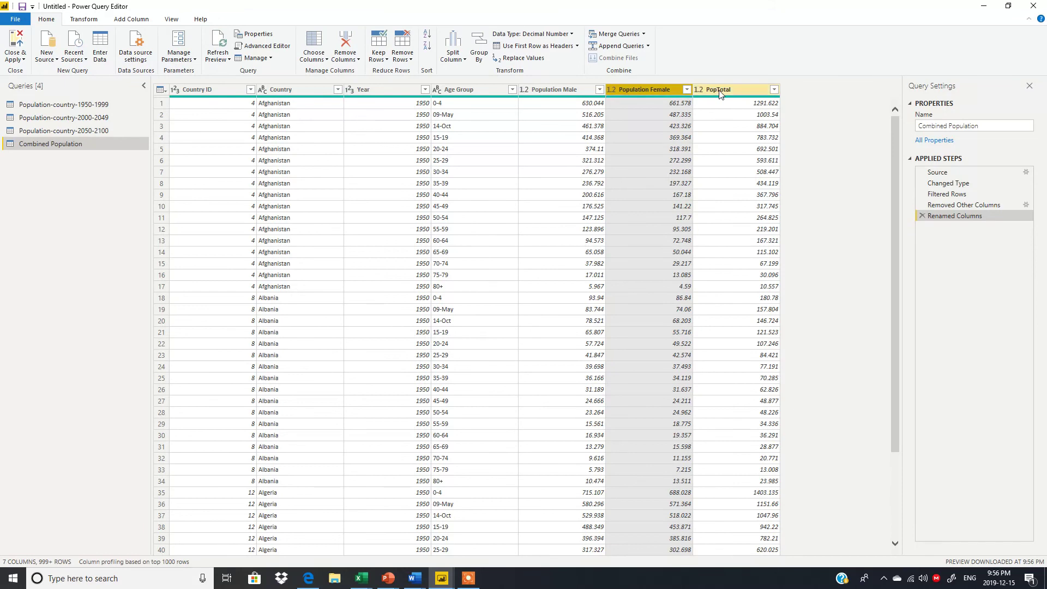
Rename the PopTotal column to Population Total.
{"action": "right_click", "coordinate": [720, 93]}
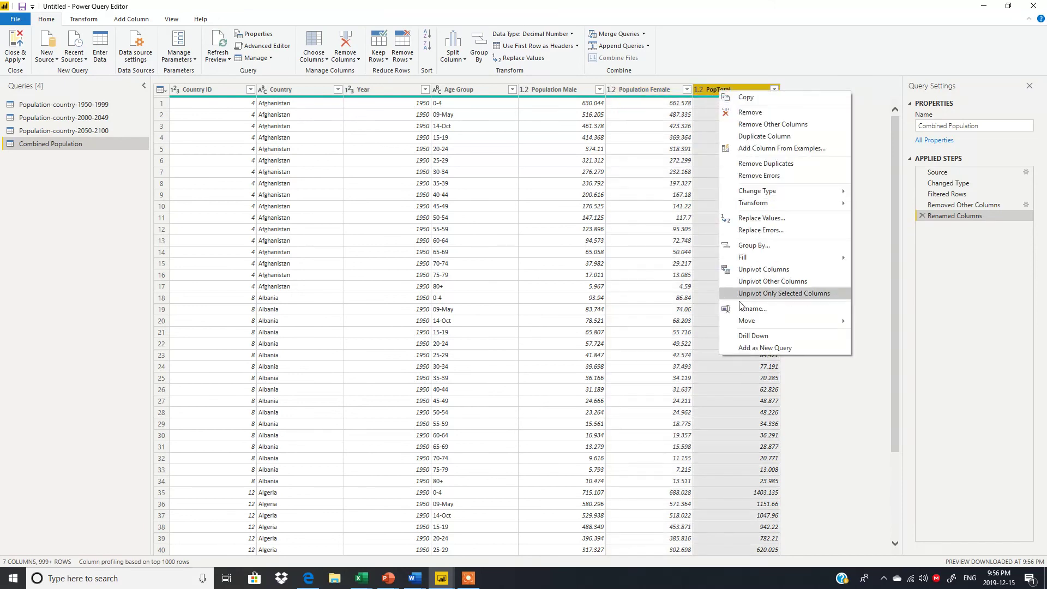
{"action": "key", "text": "Escape"}
{"action": "double_click", "coordinate": [716, 91]}
{"action": "left_click", "coordinate": [716, 91]}
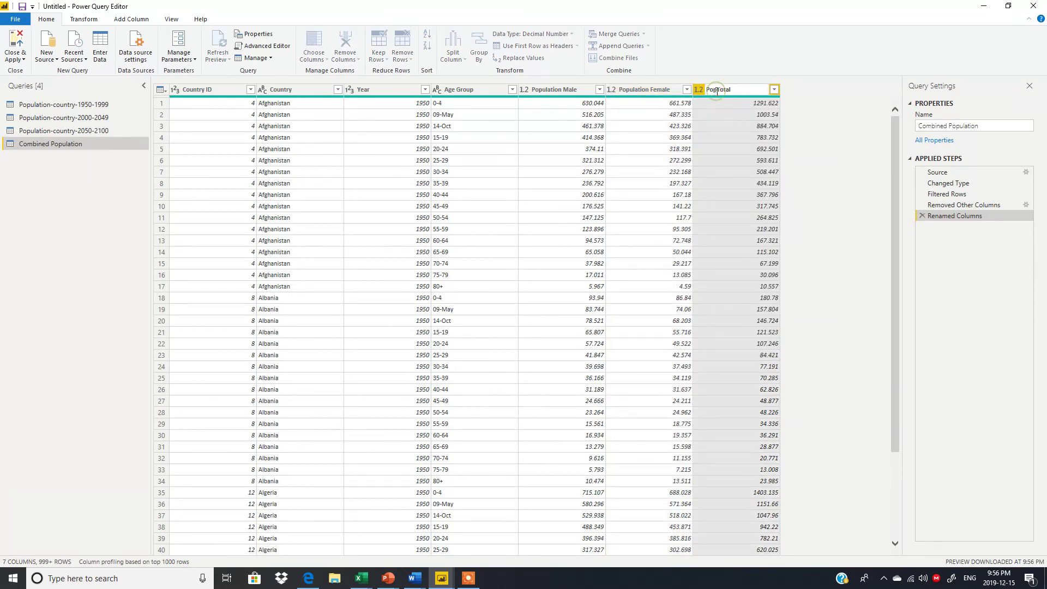
{"action": "type", "text": "ulation"}
{"action": "key", "text": "Return"}
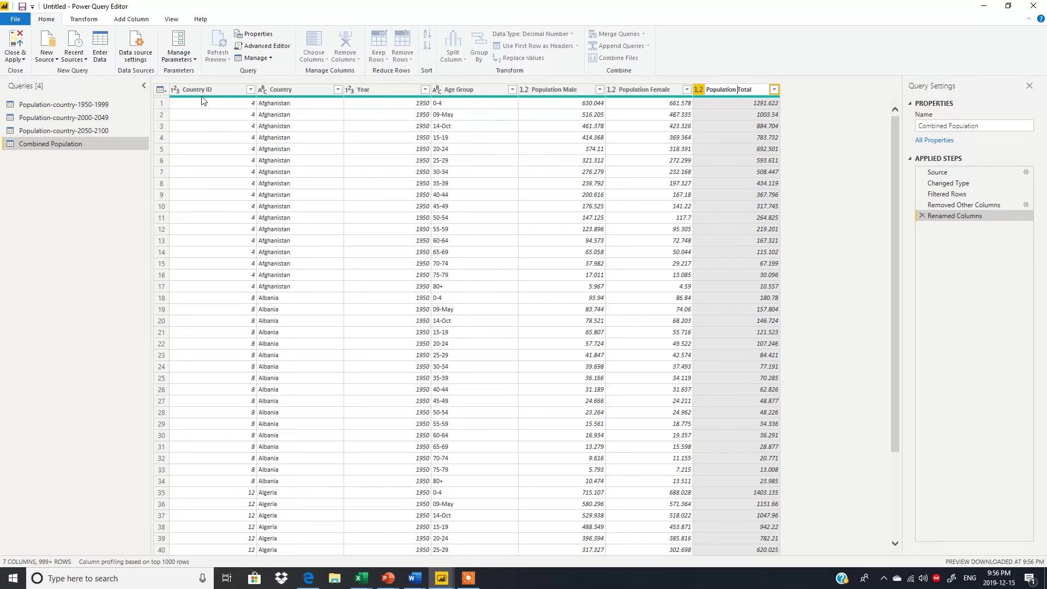